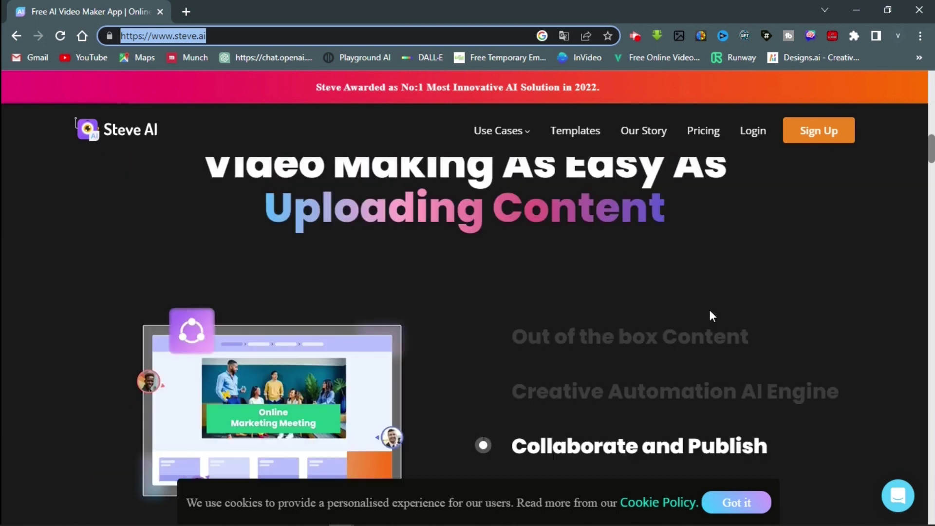
Step: Look over the Steve AI home page and open the login for an existing account
scroll(712, 317, "down", 15)
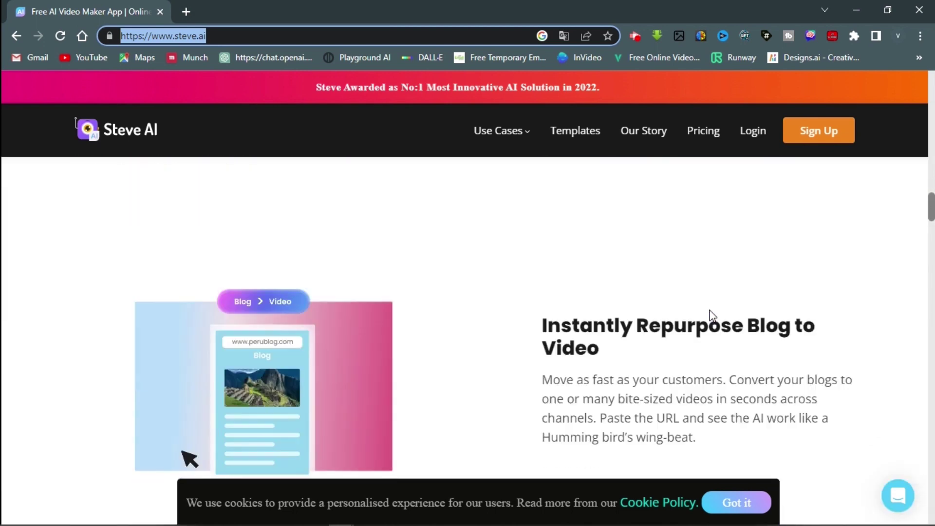
scroll(713, 316, "down", 15)
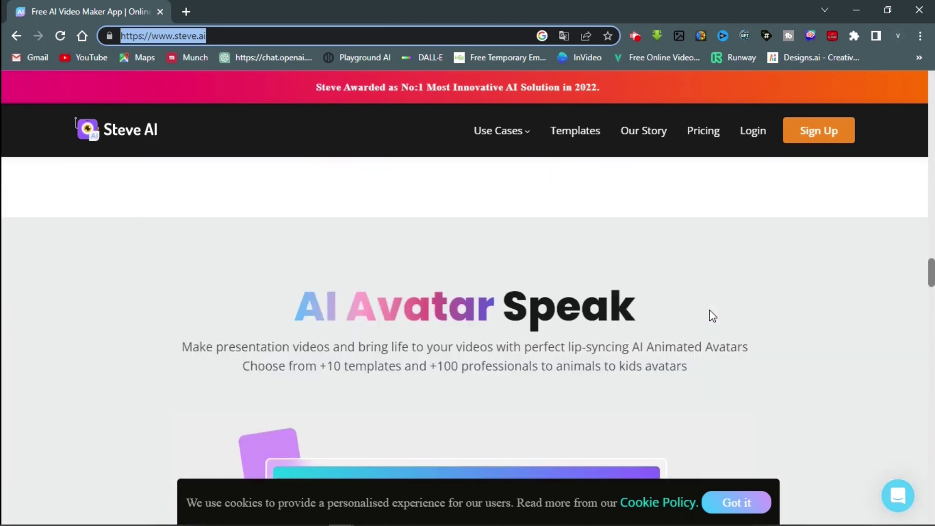
scroll(709, 312, "up", 20)
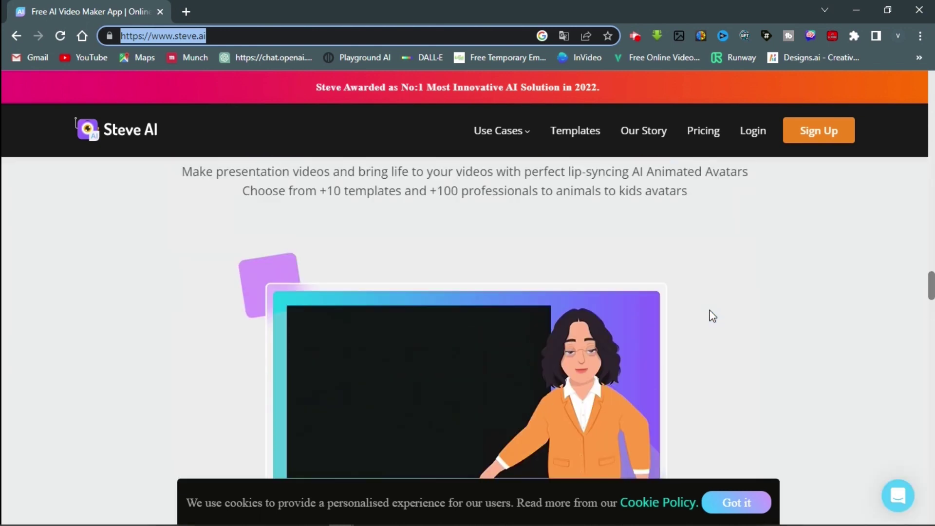
scroll(713, 316, "up", 10)
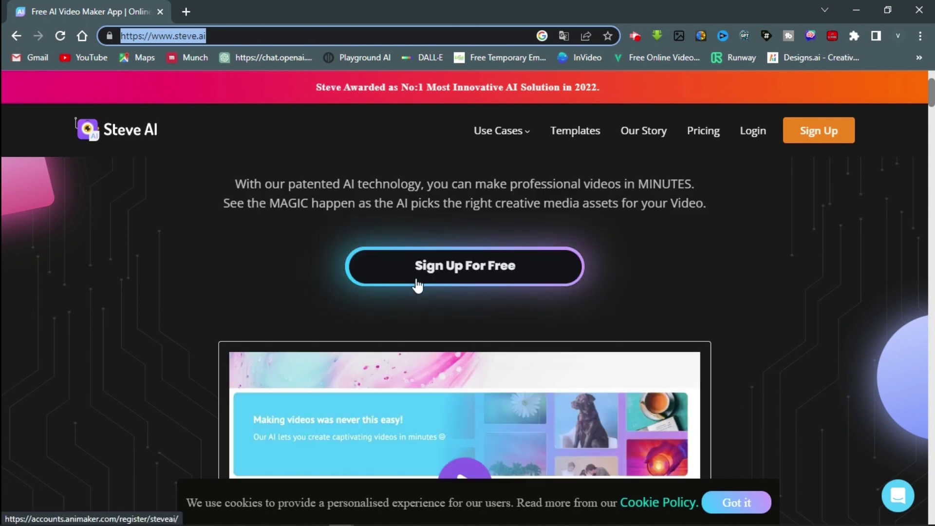
left_click(758, 136)
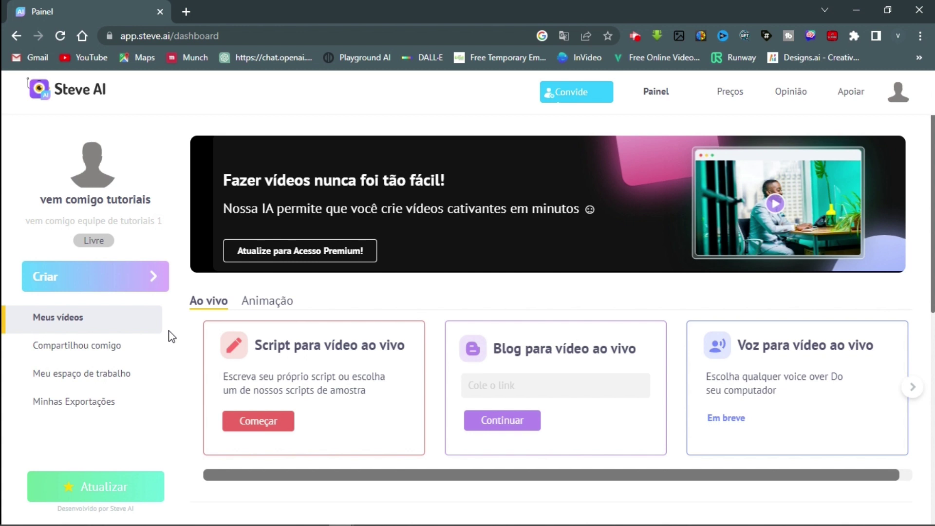
Step: Start creating a new video, dismiss the translation prompt and tutorial, and choose the Horizontal live video format
left_click(116, 279)
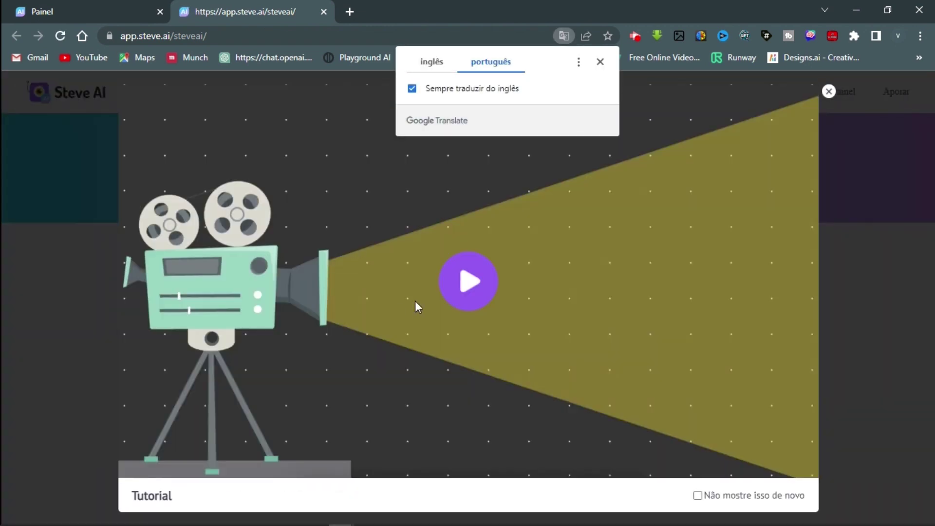
left_click(468, 285)
left_click(600, 61)
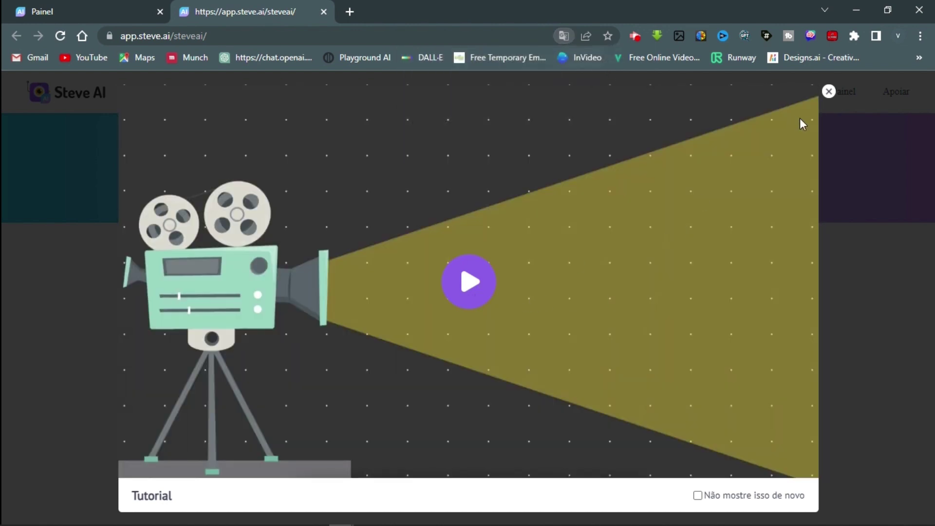
left_click(828, 92)
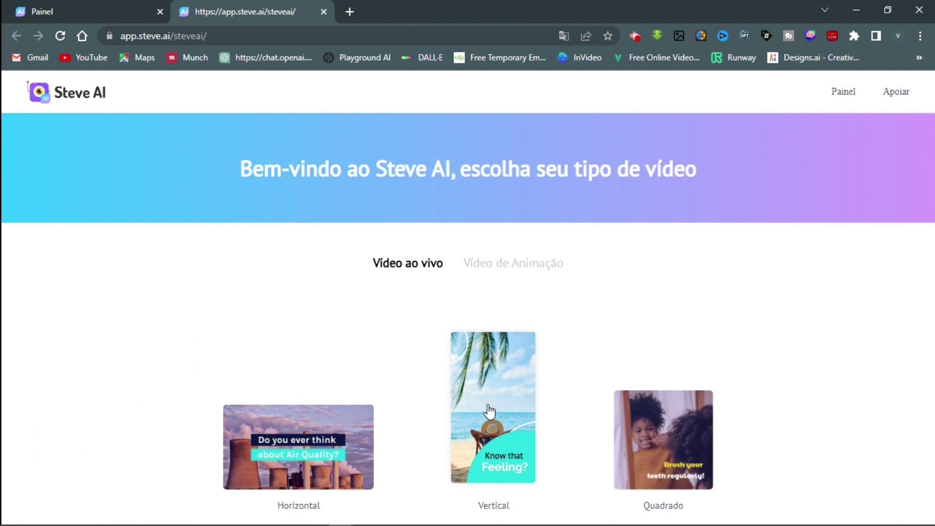
left_click(293, 452)
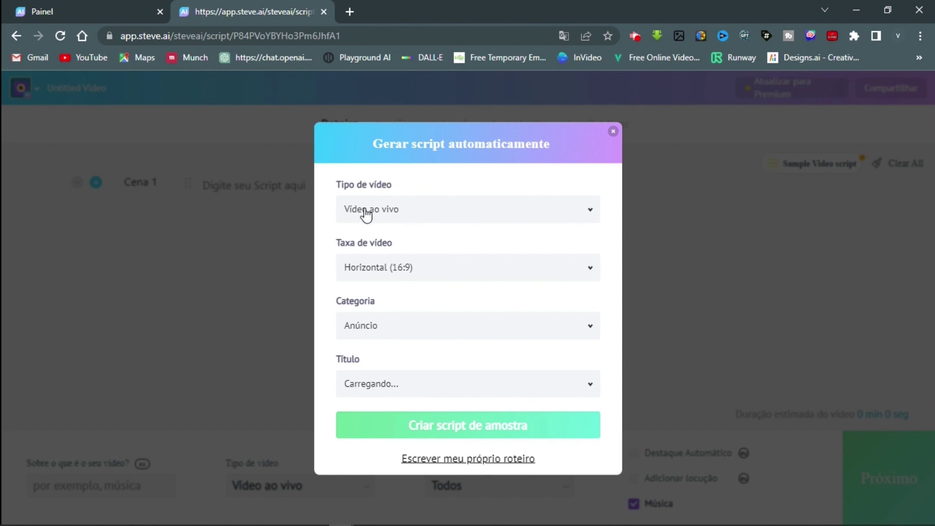
Step: Examine the available video types and aspect ratios for the automatically generated script without changing them
left_click(591, 212)
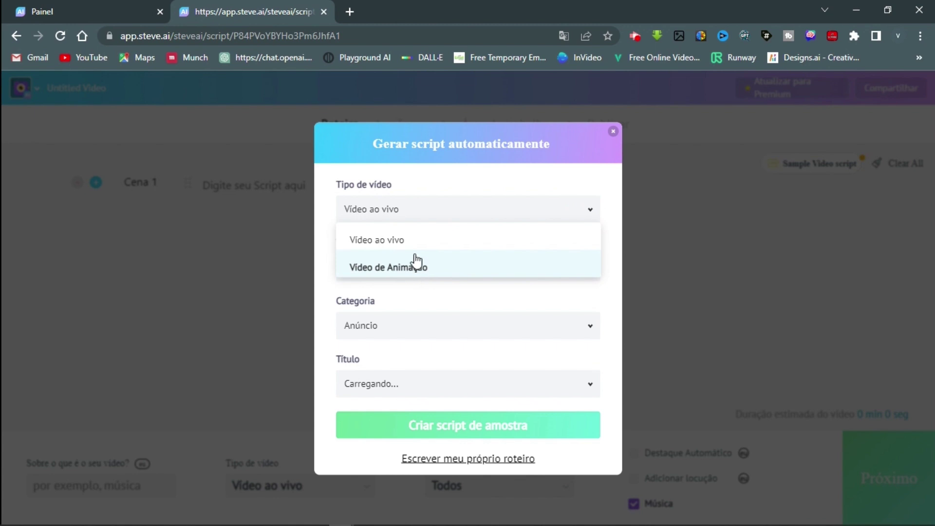
left_click(575, 179)
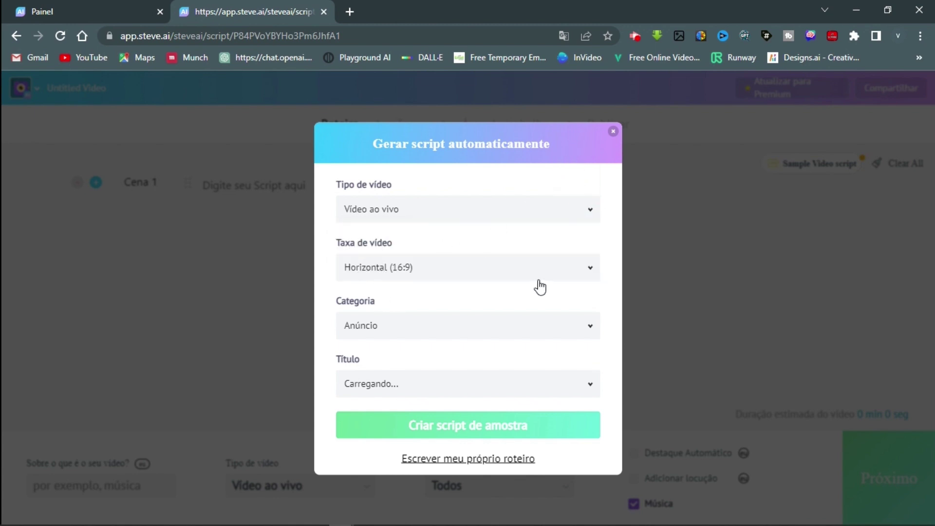
left_click(590, 273)
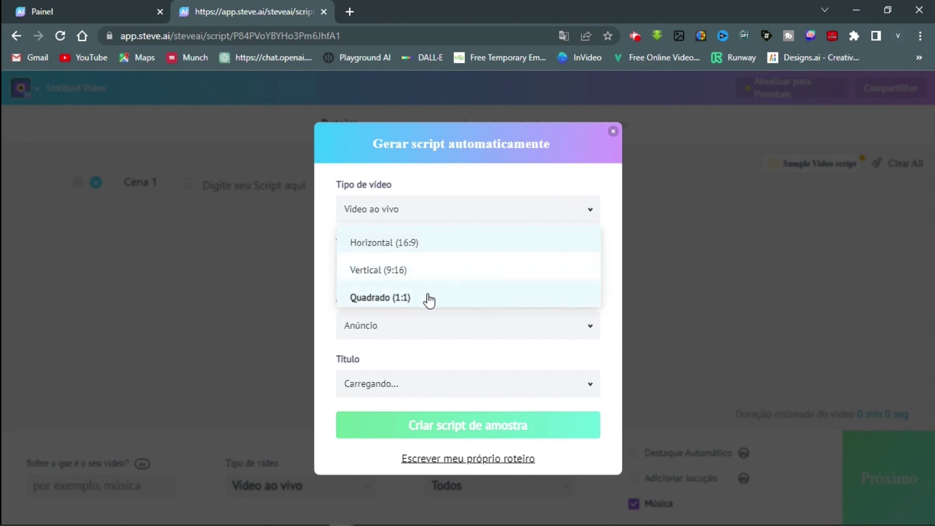
left_click(558, 194)
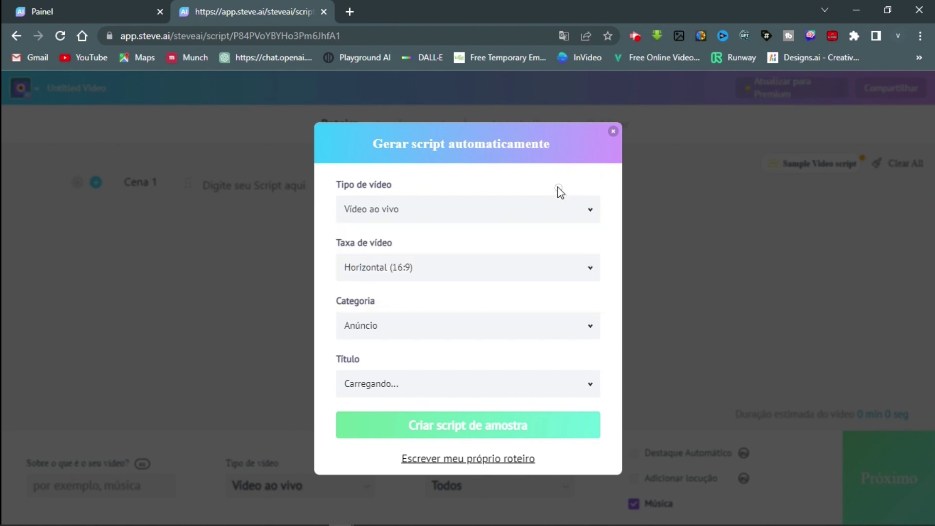
Step: Set the sample script's category to Saúde and its title to Alimentação saudável
left_click(424, 335)
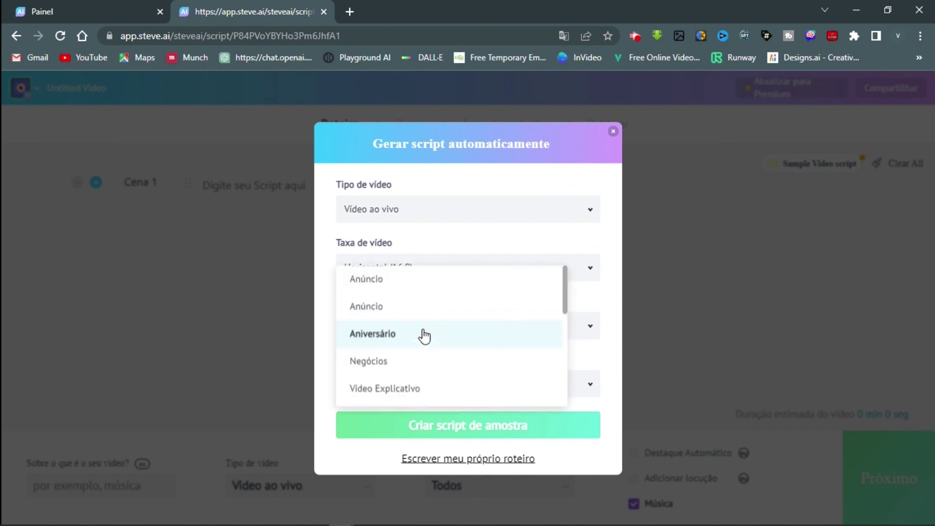
scroll(429, 336, "down", 3)
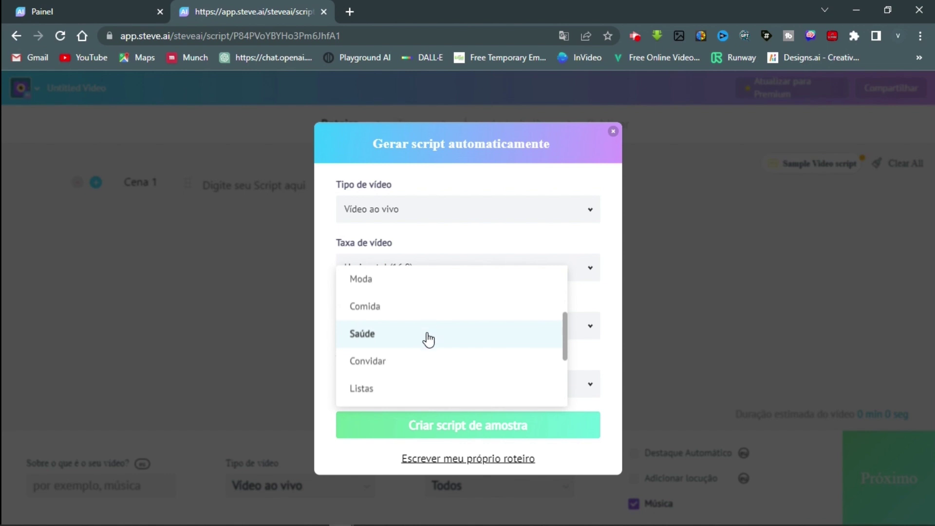
left_click(429, 335)
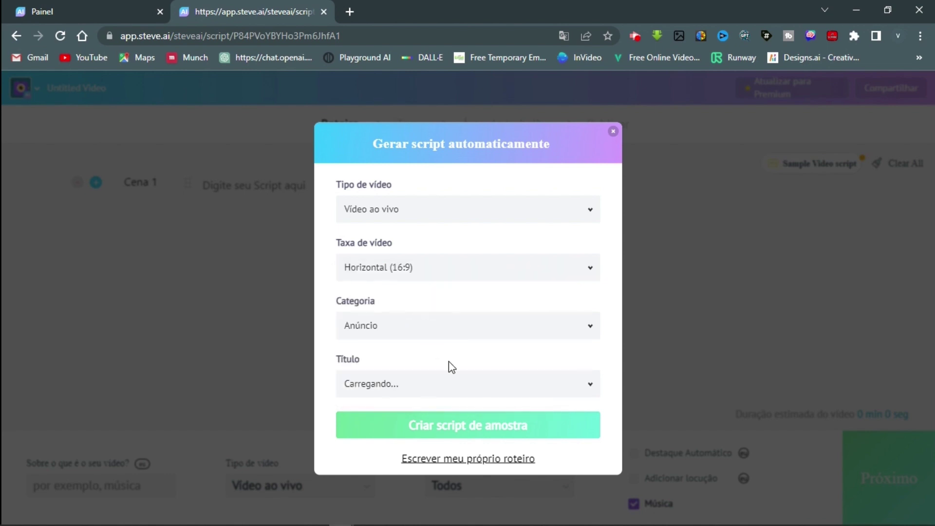
left_click(429, 397)
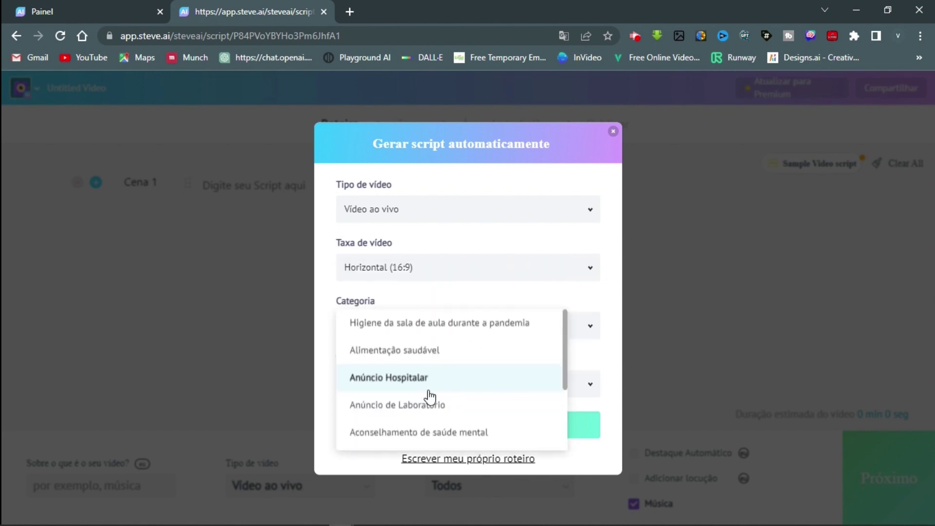
scroll(429, 397, "down", 2)
scroll(429, 396, "up", 2)
scroll(430, 397, "down", 2)
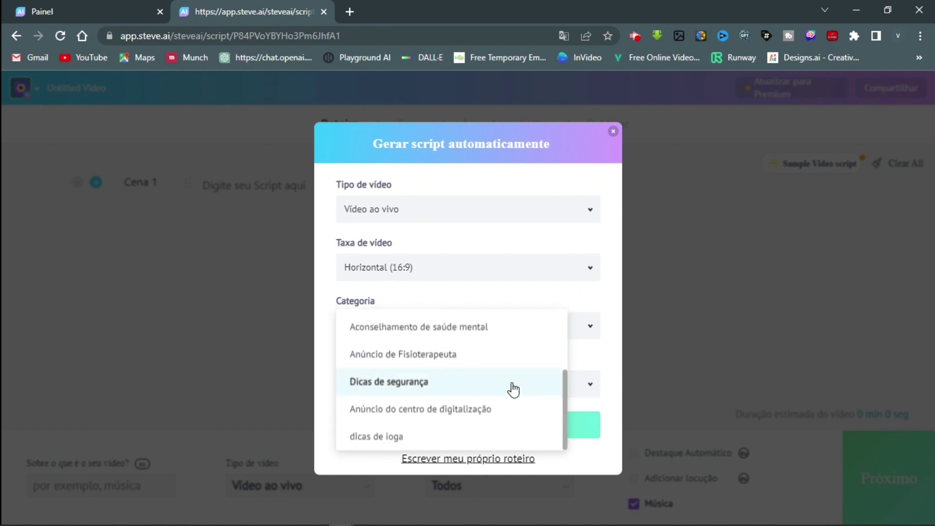
scroll(513, 388, "up", 2)
scroll(510, 389, "up", 1)
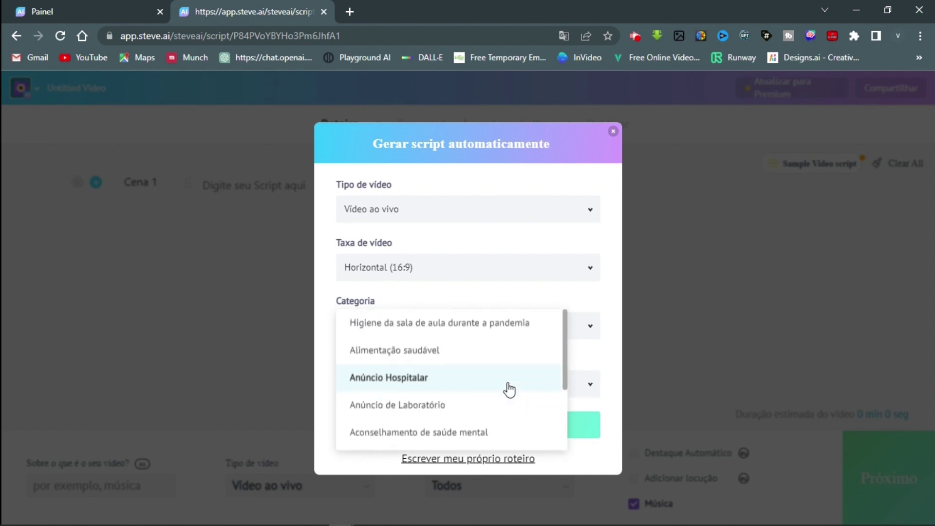
scroll(491, 406, "down", 3)
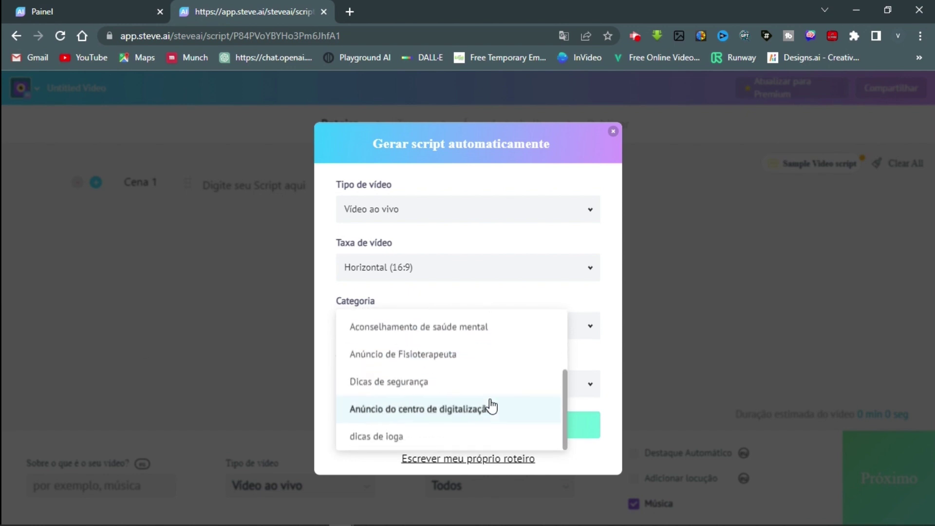
scroll(440, 357, "up", 4)
left_click(440, 351)
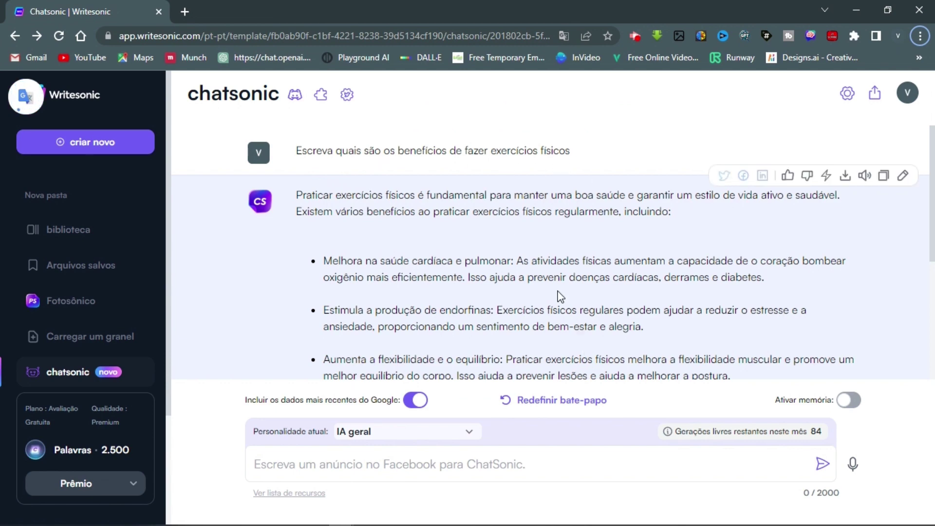
Step: In ChatSonic, copy the answer about the benefits of physical exercise, from its introduction through the disease resistance point
scroll(560, 296, "down", 5)
scroll(494, 355, "up", 3)
scroll(495, 355, "down", 3)
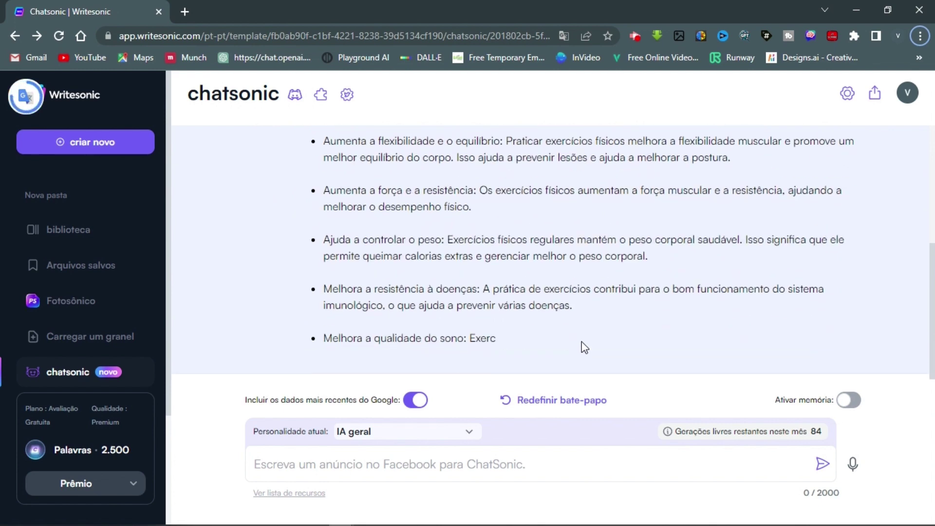
left_click_drag(588, 321, 299, 197)
key("ctrl+c")
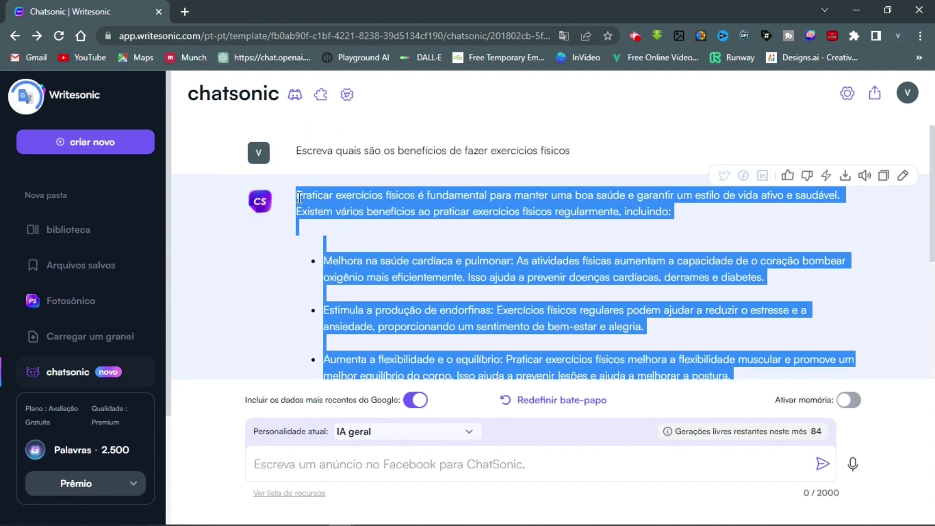
Step: Switch back to Steve AI, choose to write your own script, and paste the copied exercise text into it
left_click(856, 10)
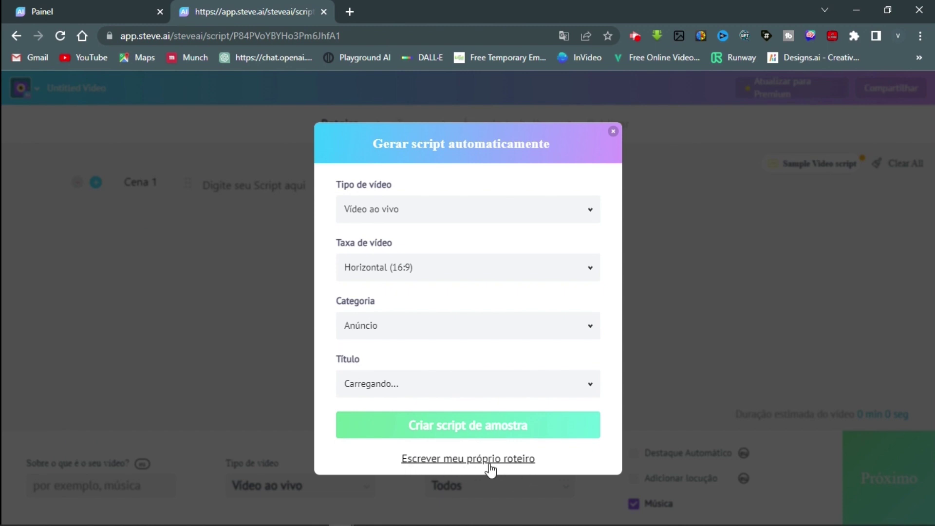
left_click(453, 460)
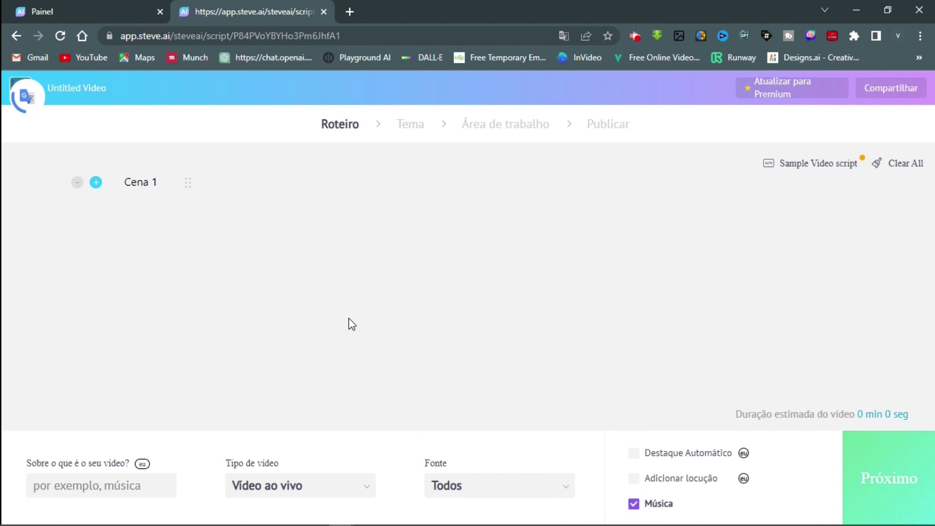
key("ctrl+v")
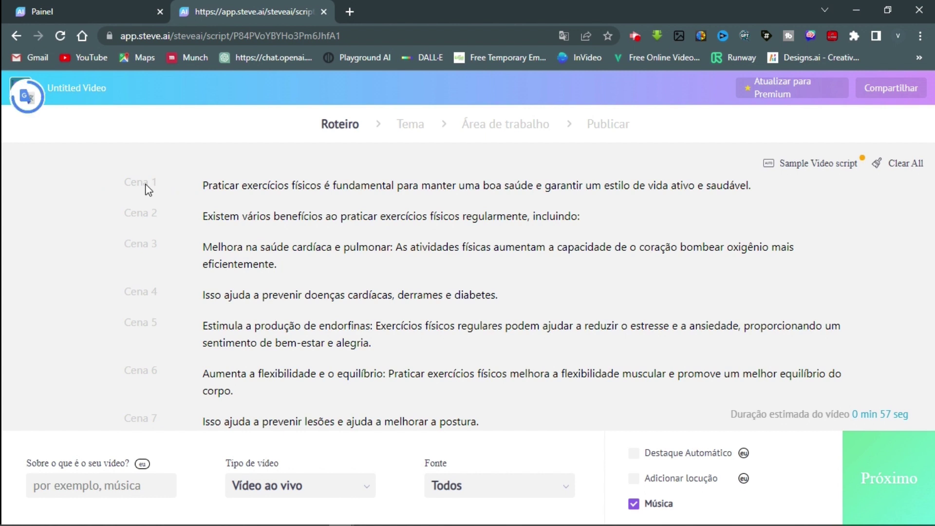
Step: Review how the pasted script is divided, going scene by scene from Cena 1 to Cena 11
left_click(205, 186)
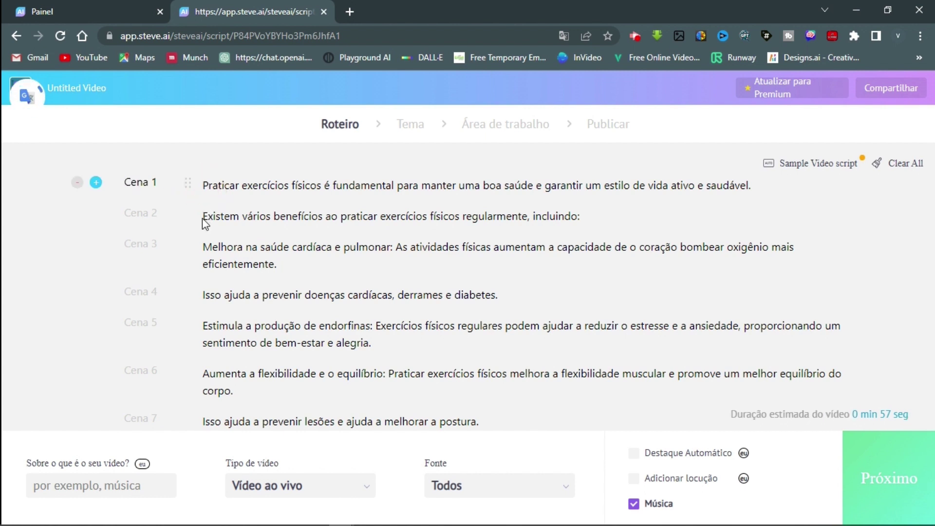
left_click(209, 217)
left_click(210, 248)
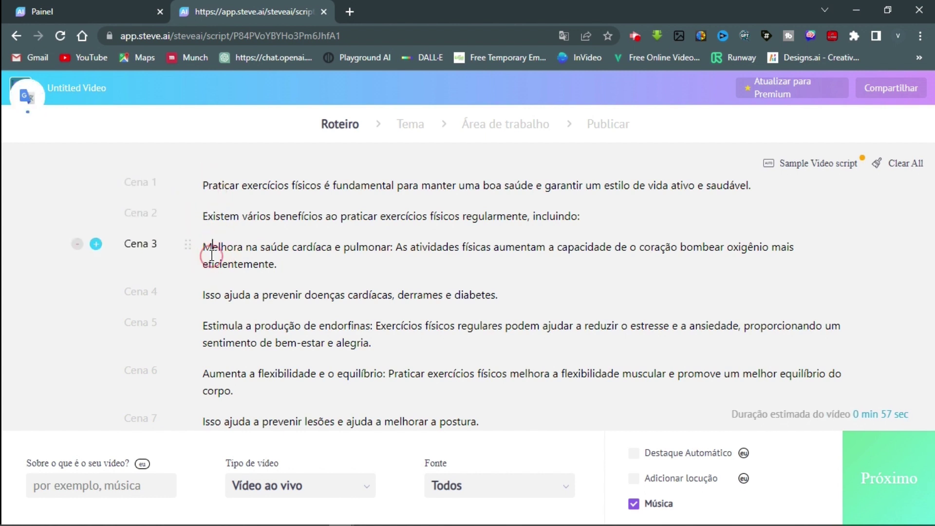
left_click(214, 295)
left_click(247, 323)
scroll(292, 316, "down", 3)
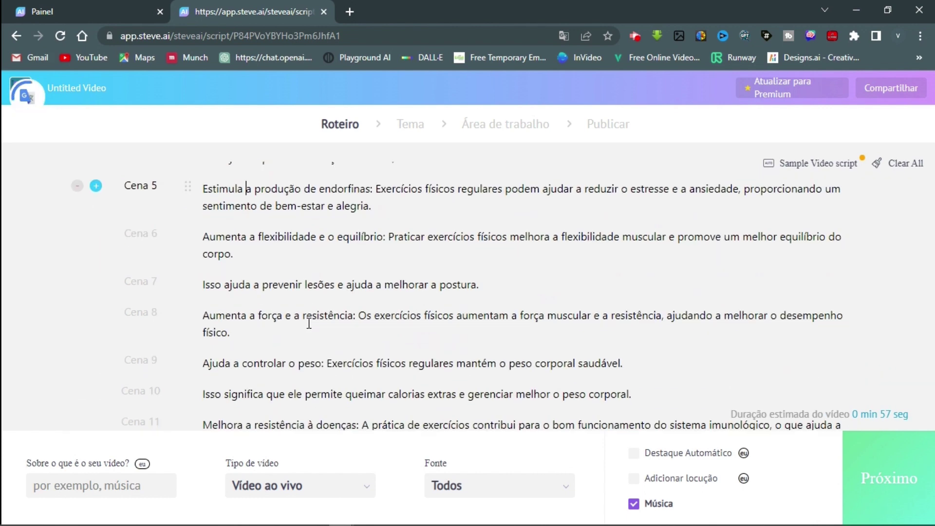
left_click(268, 236)
left_click(266, 284)
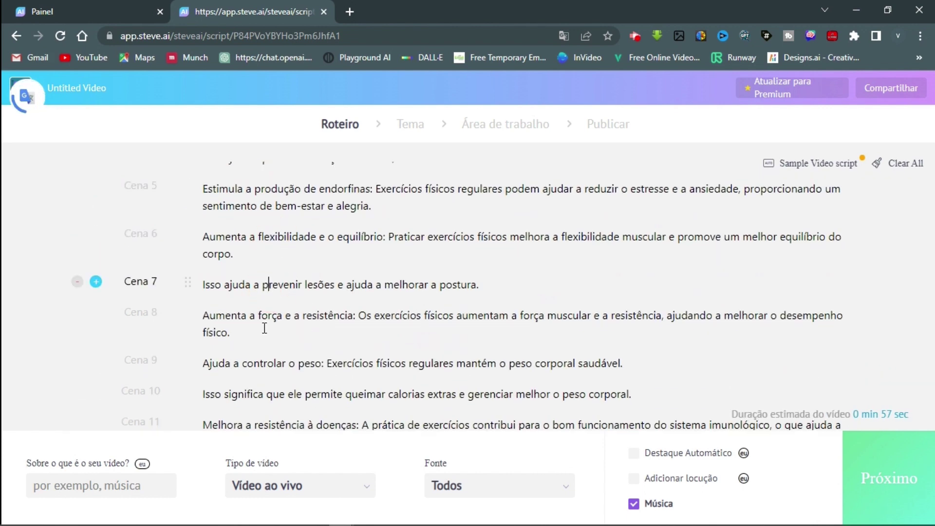
left_click(263, 316)
left_click(261, 363)
scroll(268, 362, "down", 3)
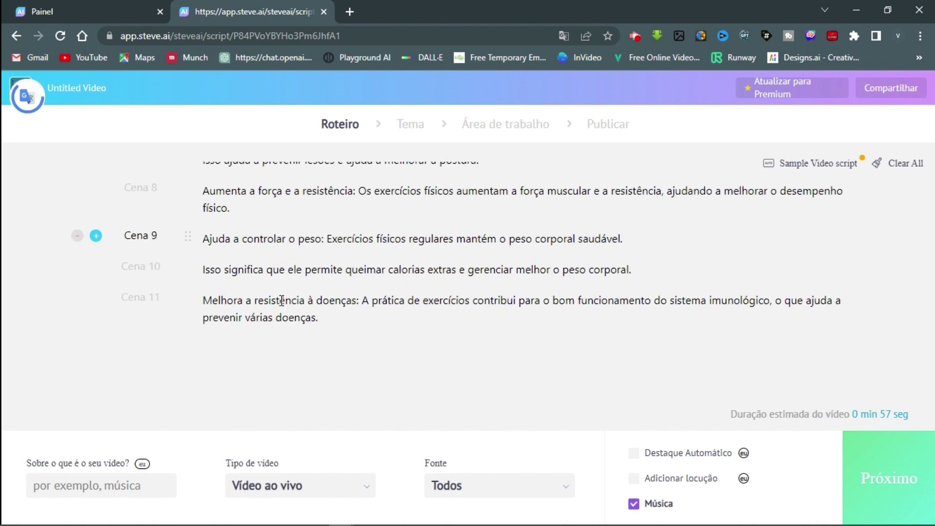
left_click(279, 271)
left_click(264, 317)
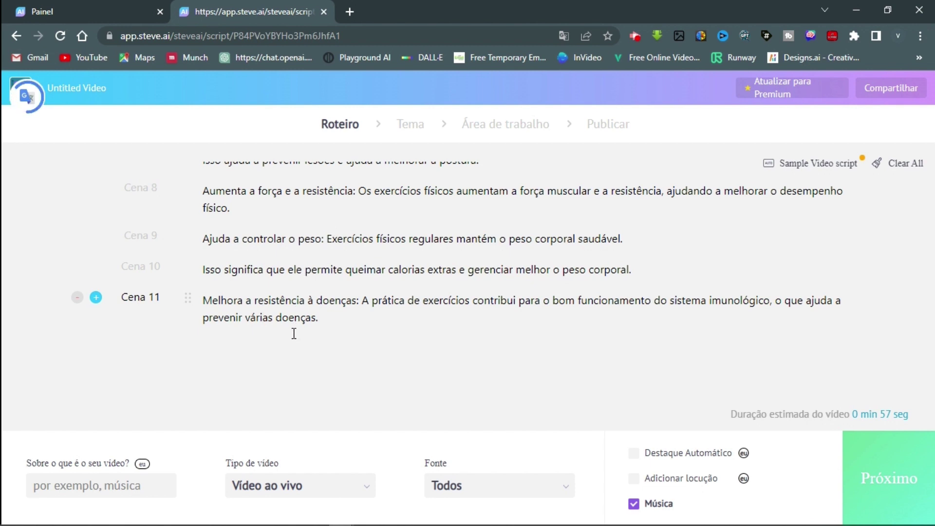
Step: Set the video's topic to the suggested context "exercício" and return to the start of the script
left_click(71, 484)
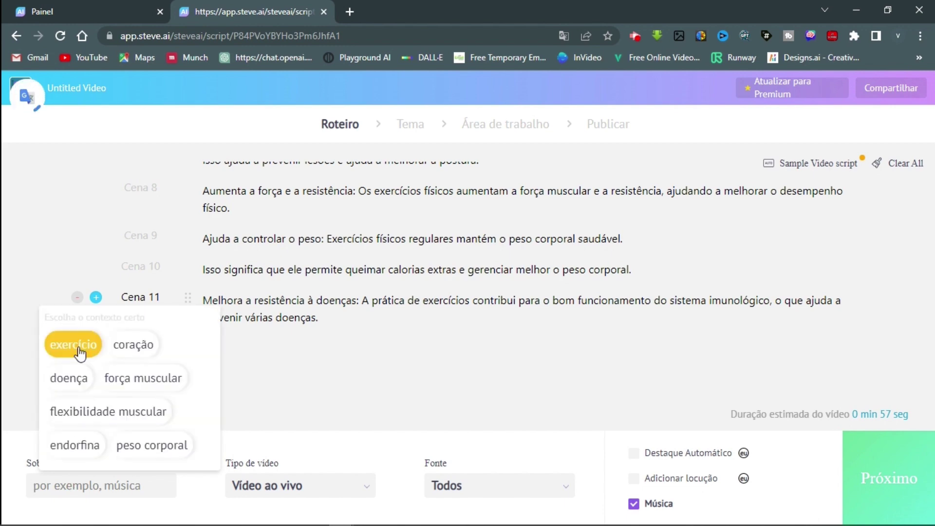
left_click(78, 350)
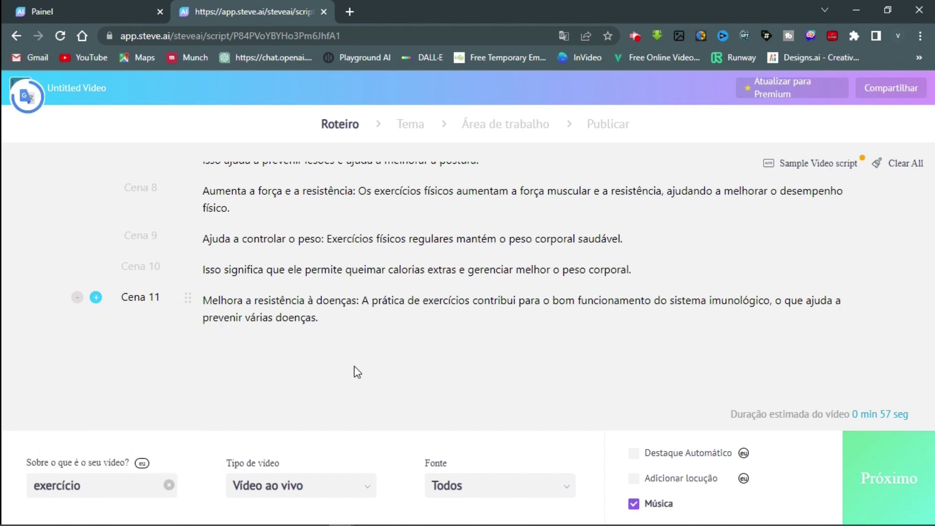
scroll(356, 365, "up", 5)
scroll(357, 365, "up", 1)
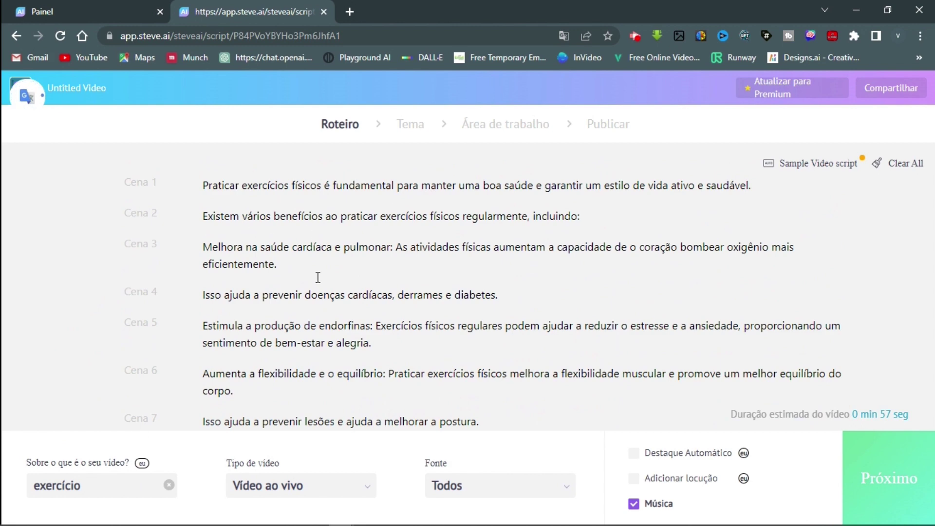
Step: Set the video's media source to Todos and enable automatic highlighting (Destaque Automático)
scroll(310, 356, "down", 3)
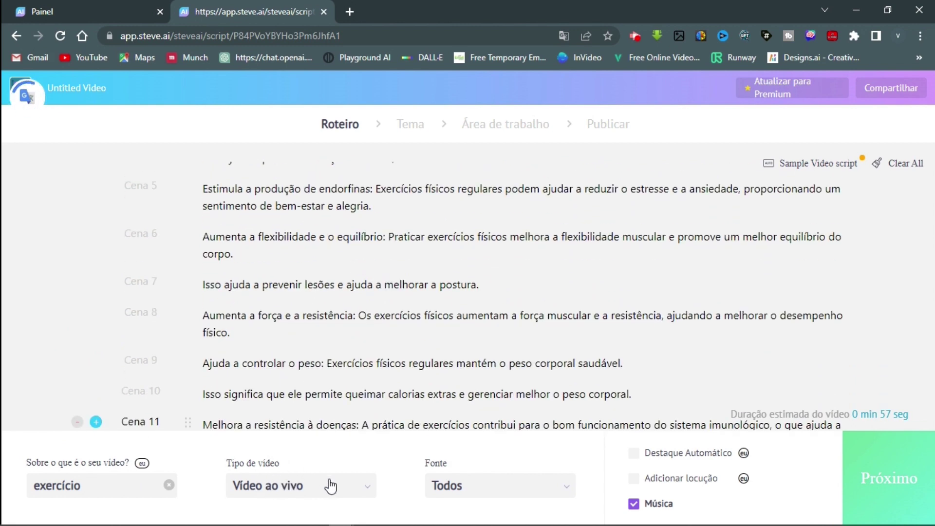
left_click(564, 496)
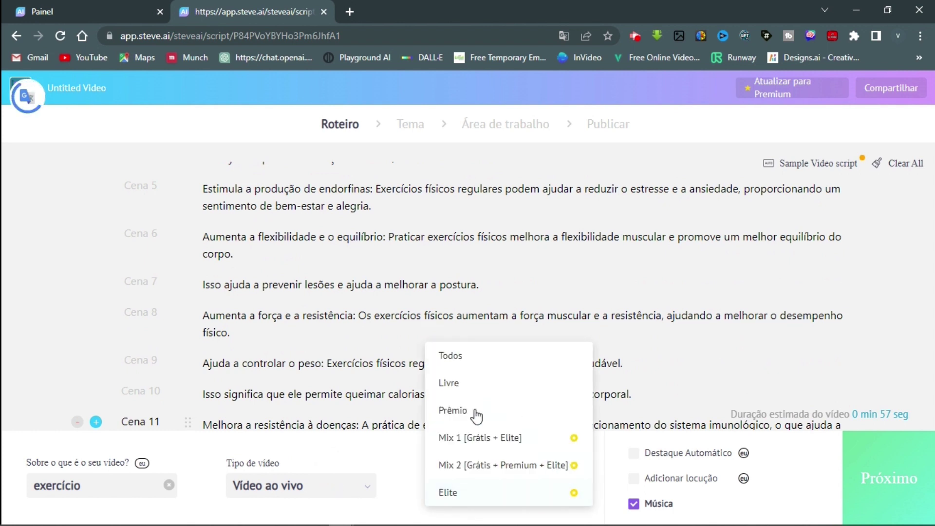
left_click(482, 356)
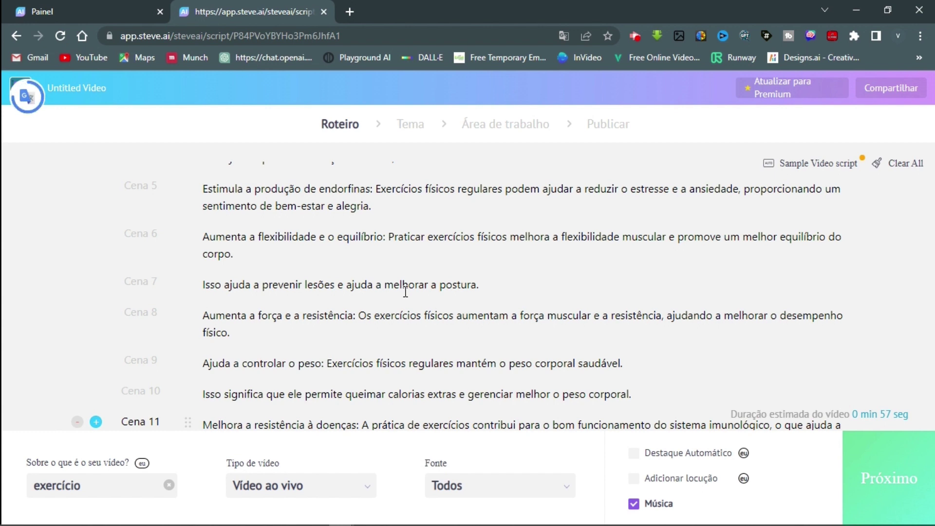
left_click(634, 454)
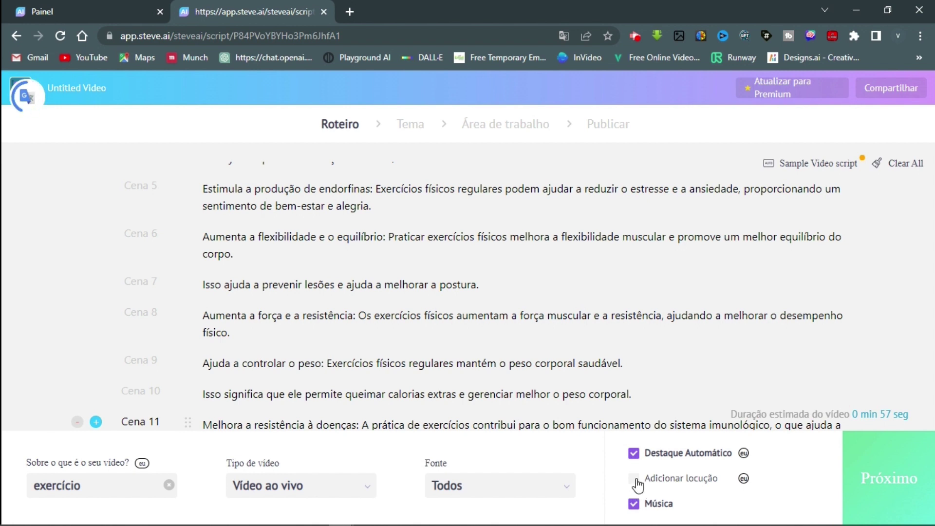
Step: Add a voice-over to the video with the language Português, the accent Brasileiro and the gender Fêmea
left_click(635, 478)
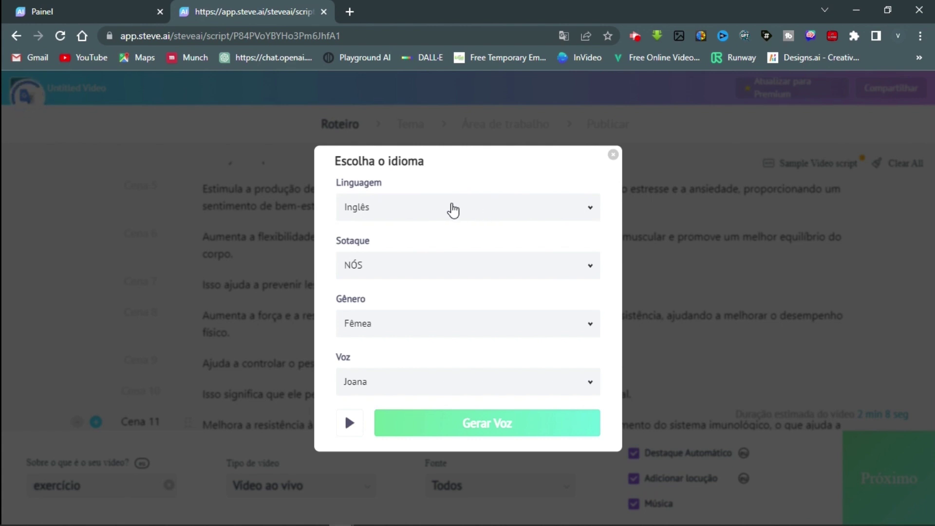
left_click(580, 211)
scroll(476, 297, "down", 1)
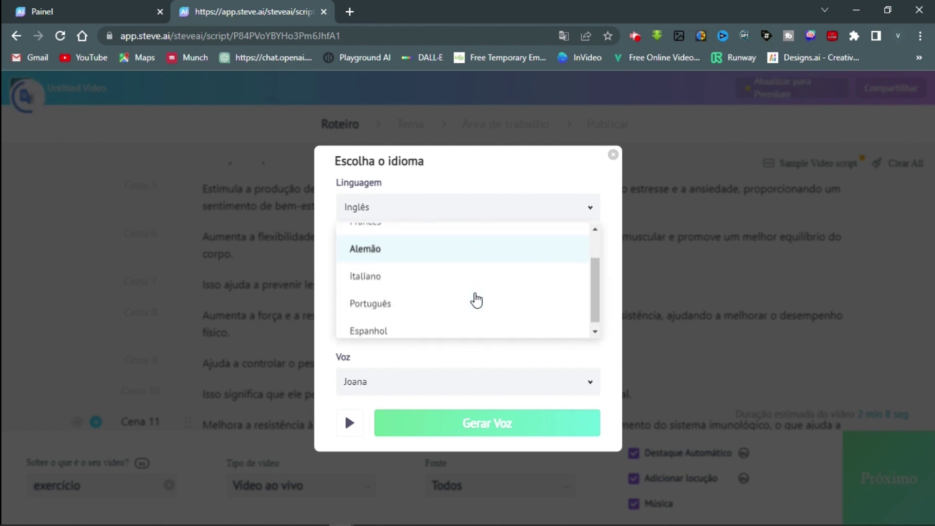
left_click(477, 301)
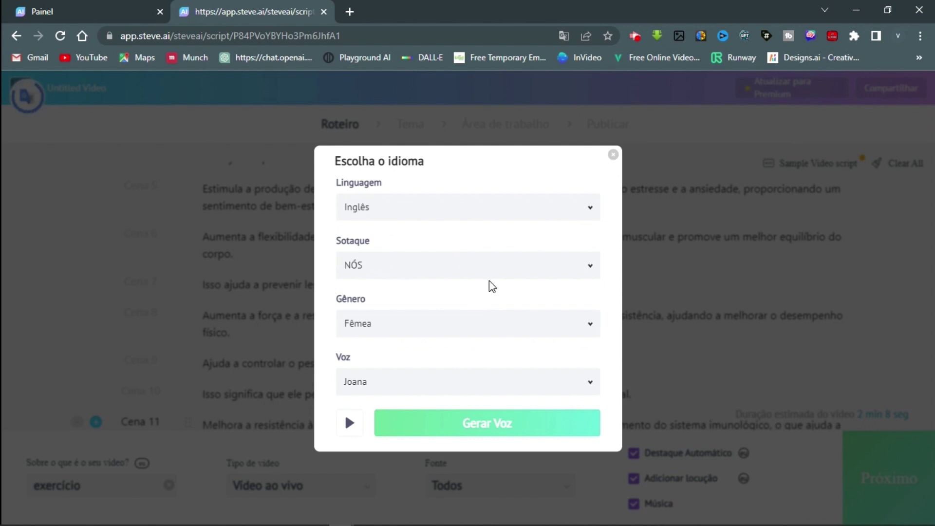
left_click(551, 271)
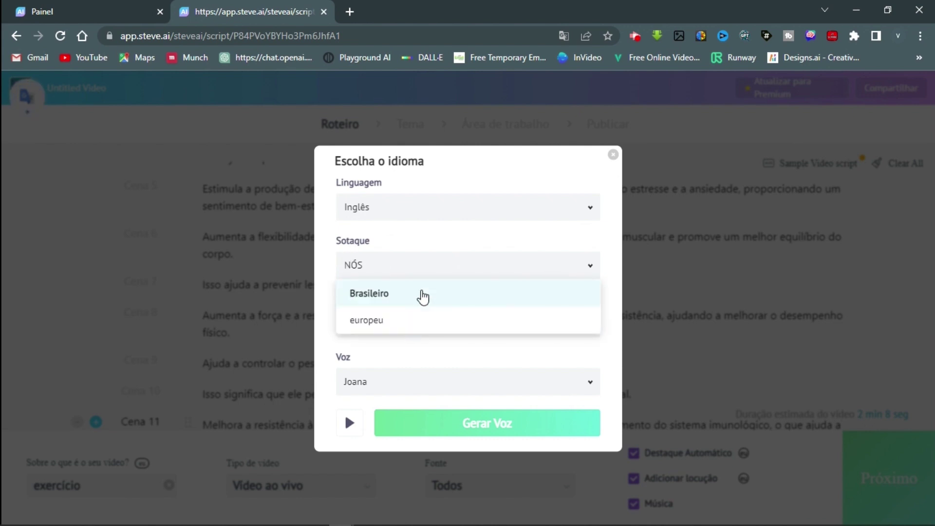
left_click(426, 295)
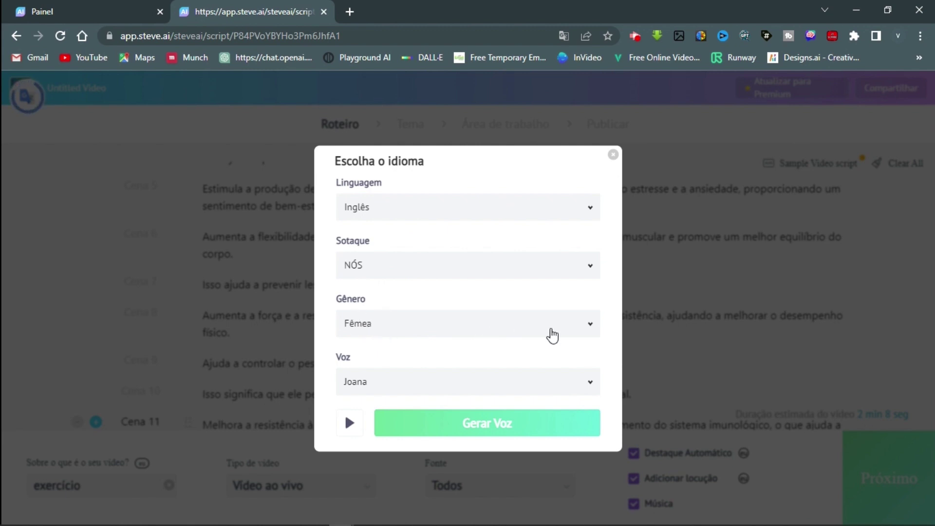
left_click(582, 328)
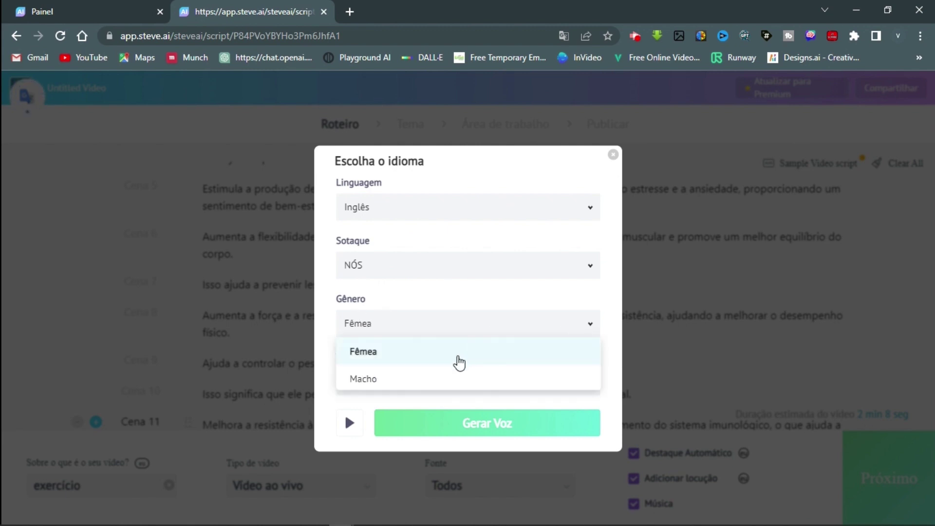
left_click(426, 357)
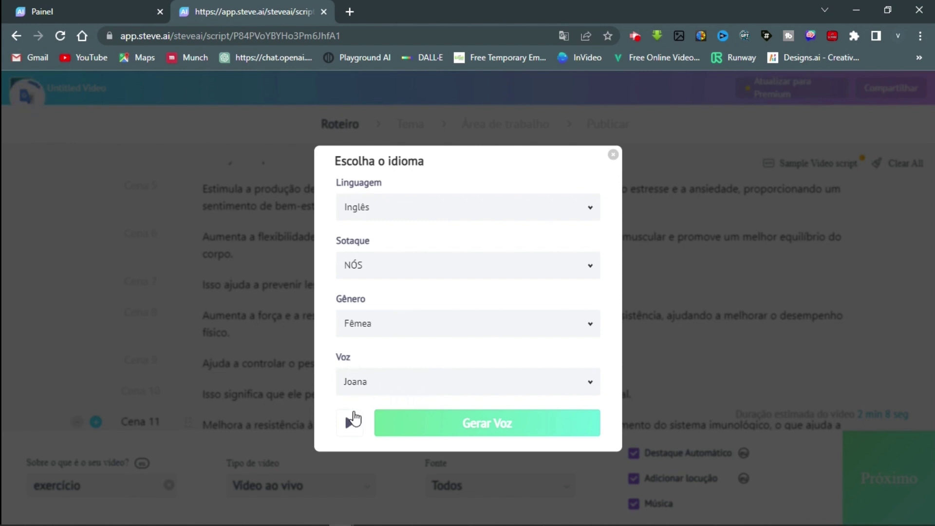
Step: Listen to the current female voice sample, select the voice Vitoria and play its sample too
left_click(351, 423)
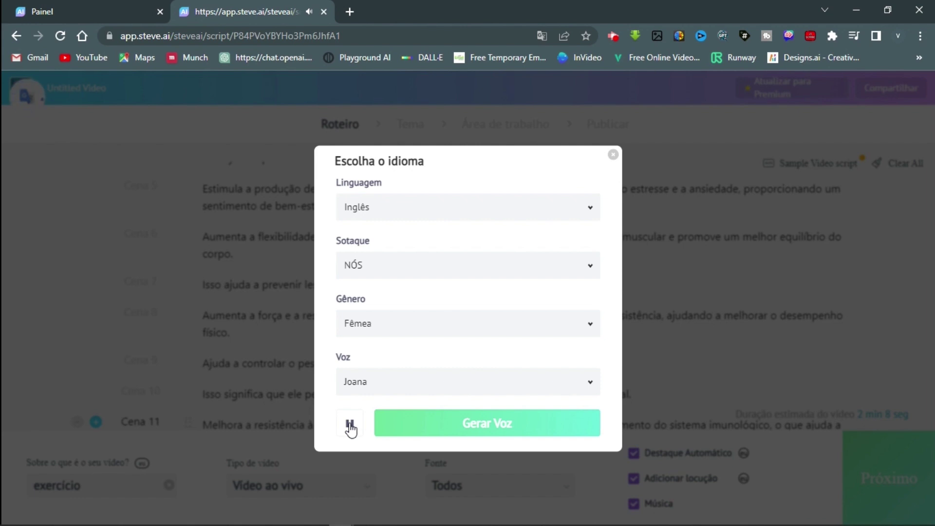
left_click(350, 424)
left_click(582, 384)
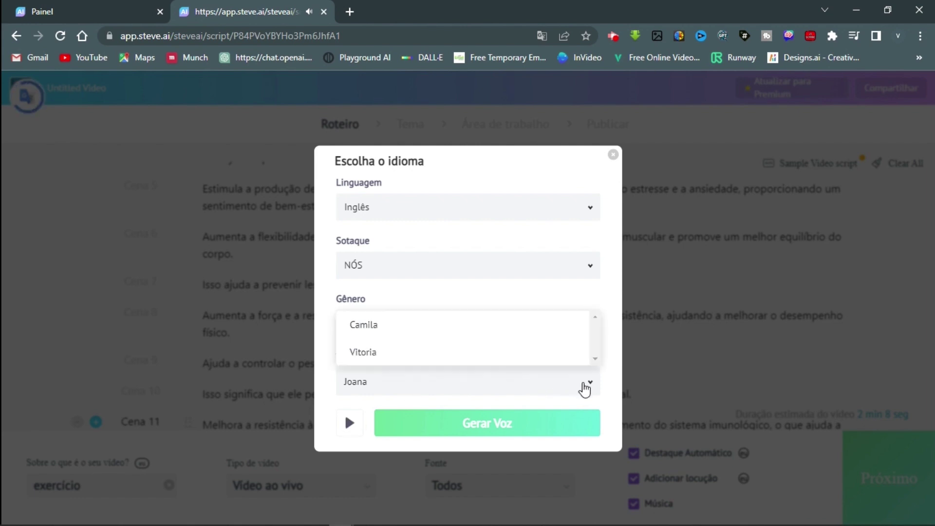
left_click(461, 356)
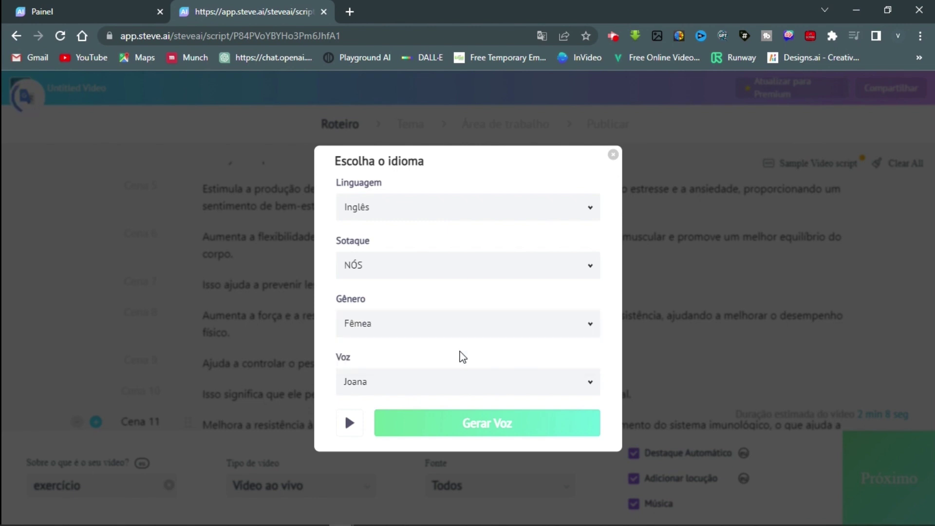
left_click(349, 424)
Step: Try the male option by setting the gender to Macho and the voice to Ricardo, and play its sample
left_click(589, 328)
left_click(484, 384)
left_click(456, 391)
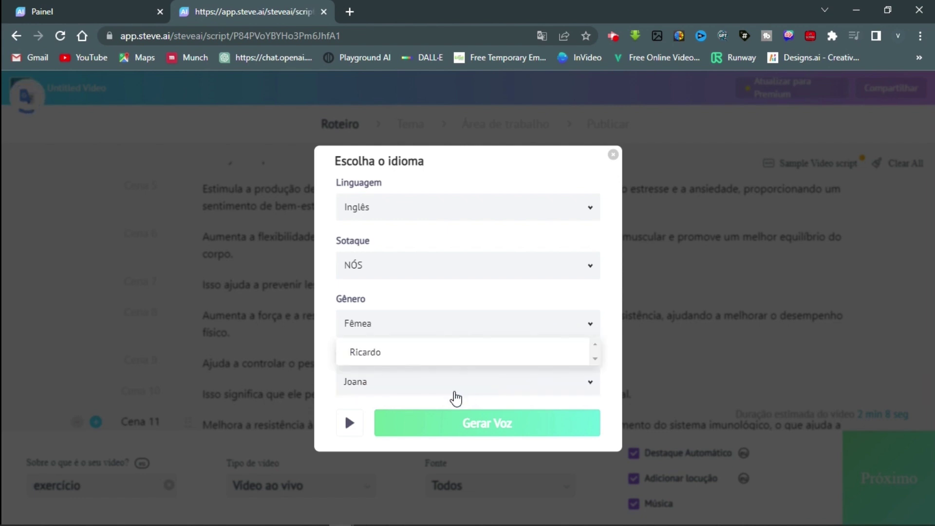
left_click(396, 360)
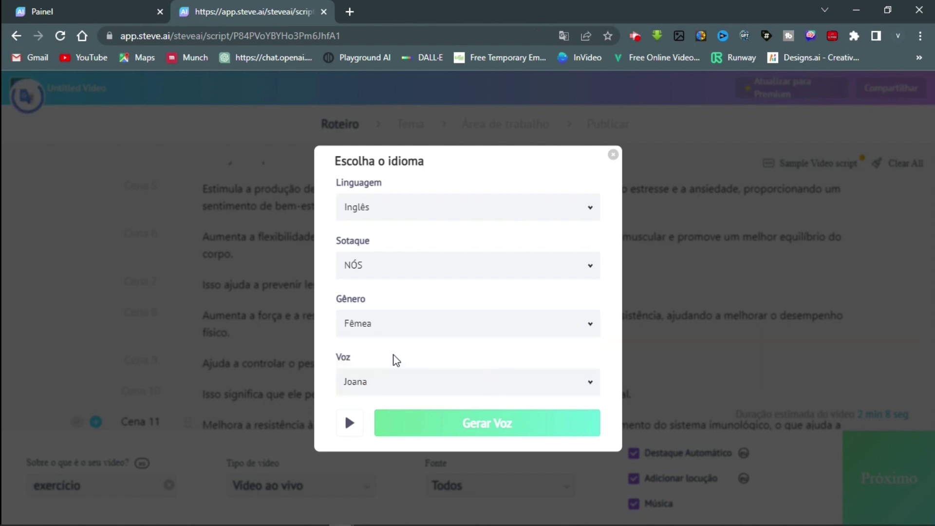
left_click(349, 425)
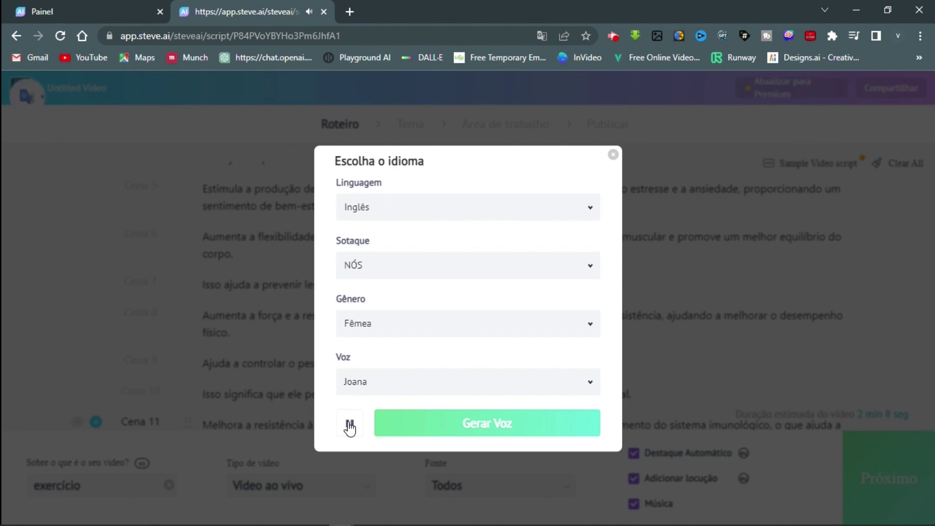
Step: Set the voice-over gender to Fêmea with the voice Vitoria and generate the voice
left_click(434, 330)
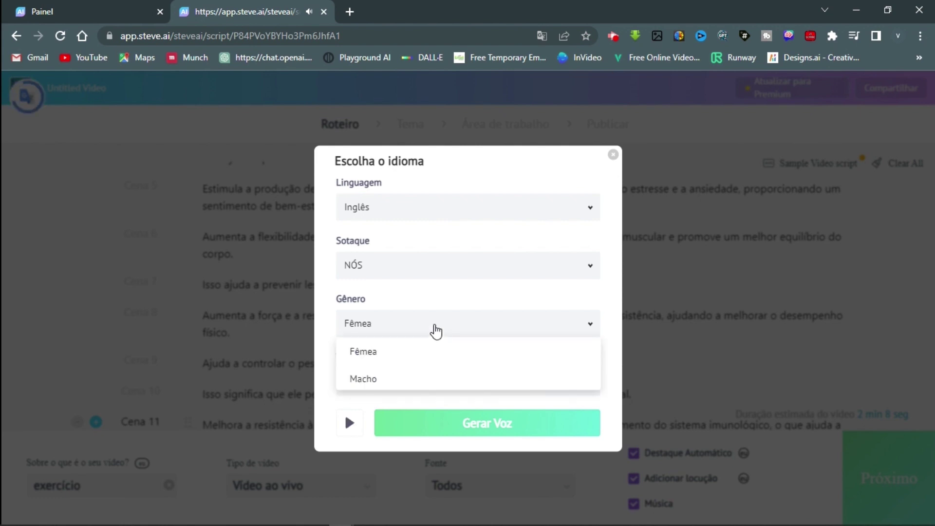
left_click(409, 353)
left_click(414, 389)
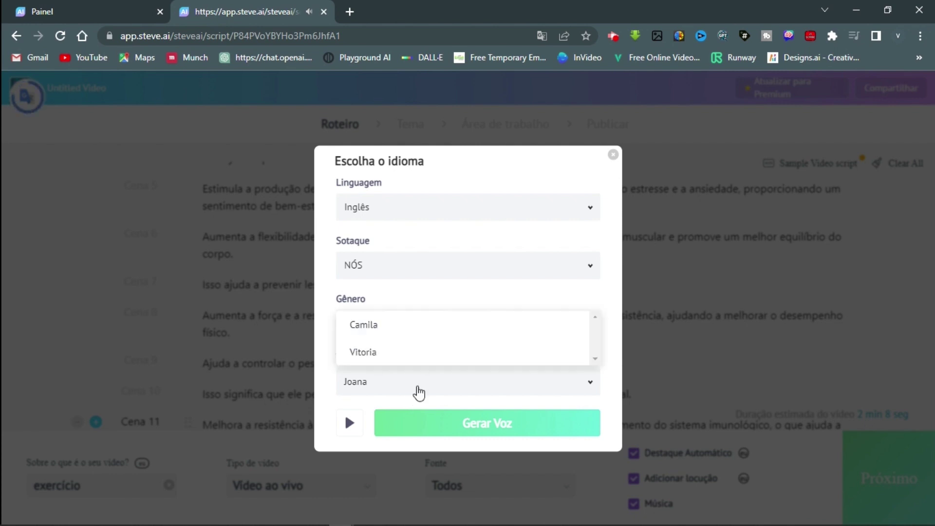
left_click(428, 363)
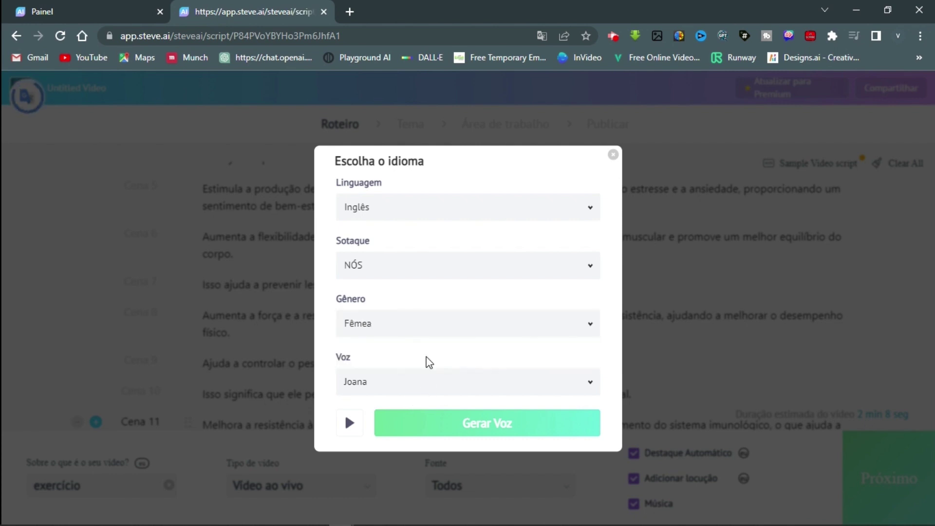
left_click(477, 420)
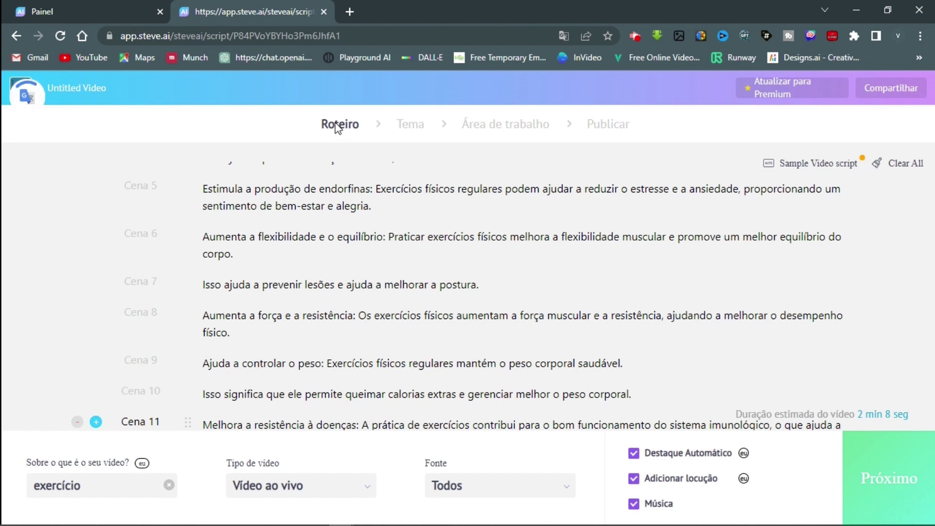
Step: Proceed to the theme stage, review the design styles and apply the "Let's see how far I can go on" style
left_click(895, 491)
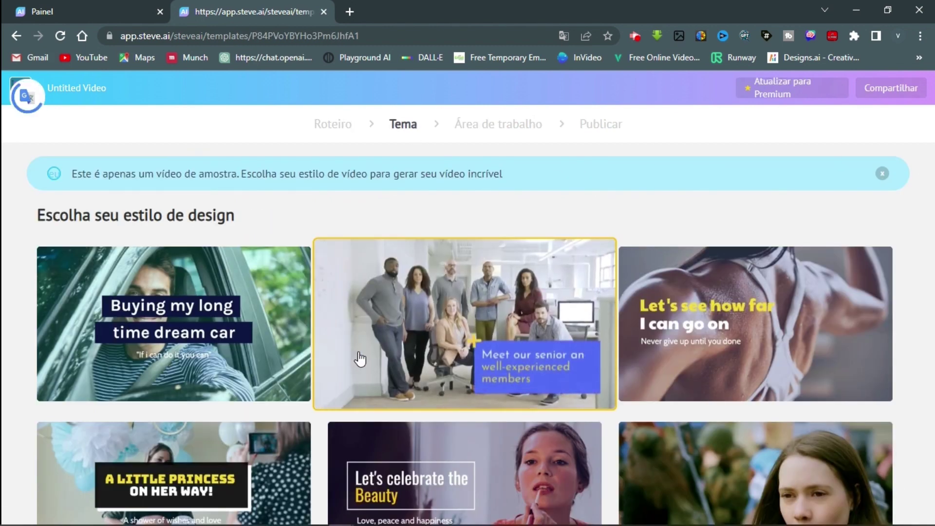
scroll(223, 358, "down", 1)
scroll(223, 357, "down", 2)
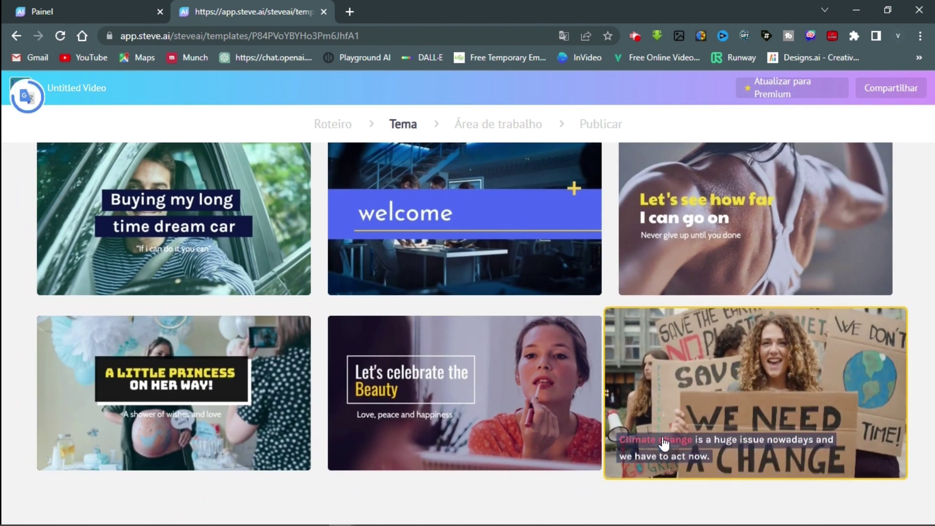
scroll(662, 401, "up", 3)
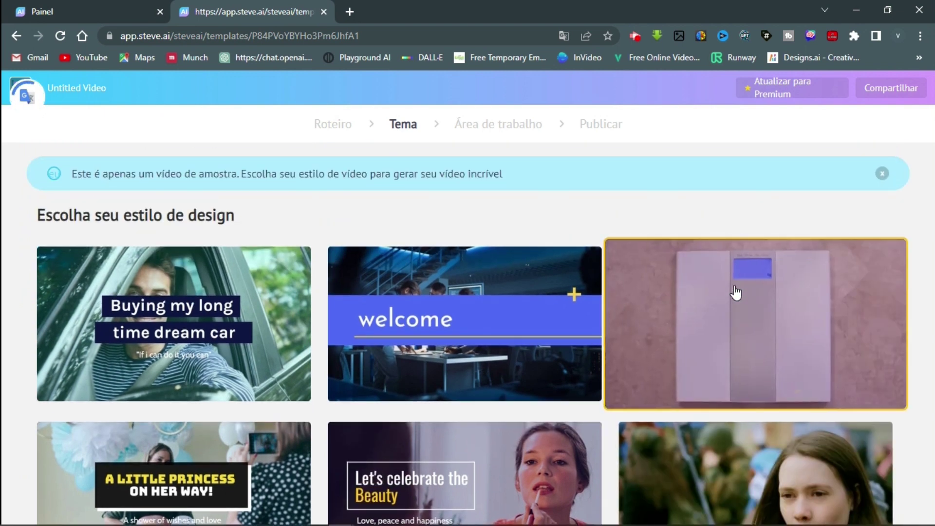
left_click(816, 324)
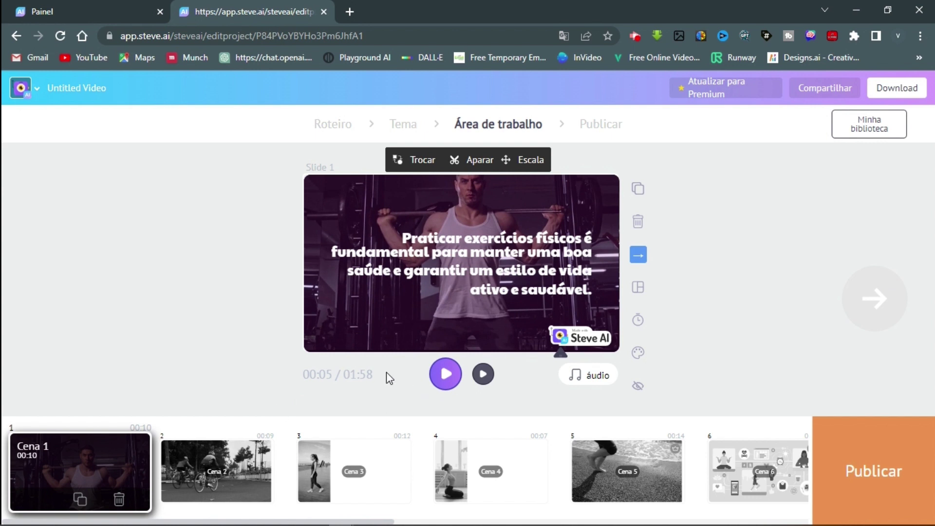
Step: Play the generated video from Cena 1 through the cardiac and pulmonary health scene, and stop the playback
left_click(445, 374)
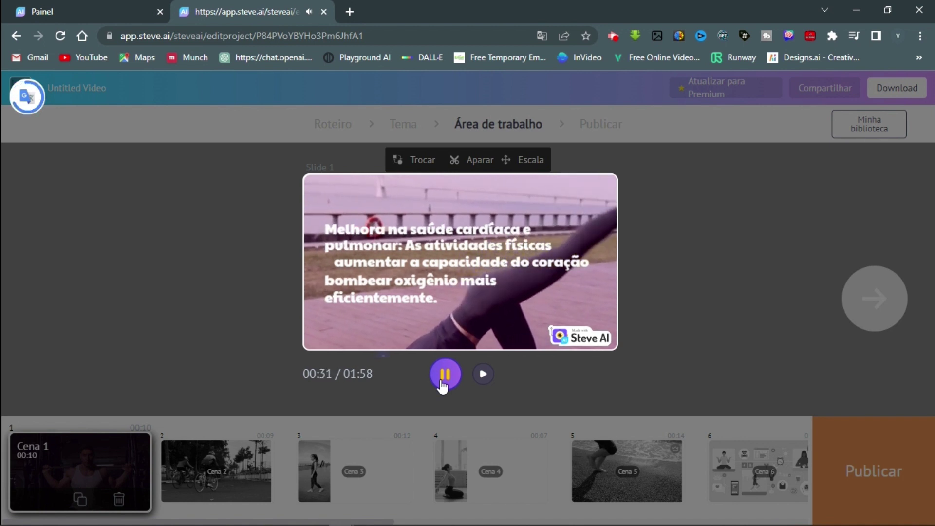
left_click(441, 384)
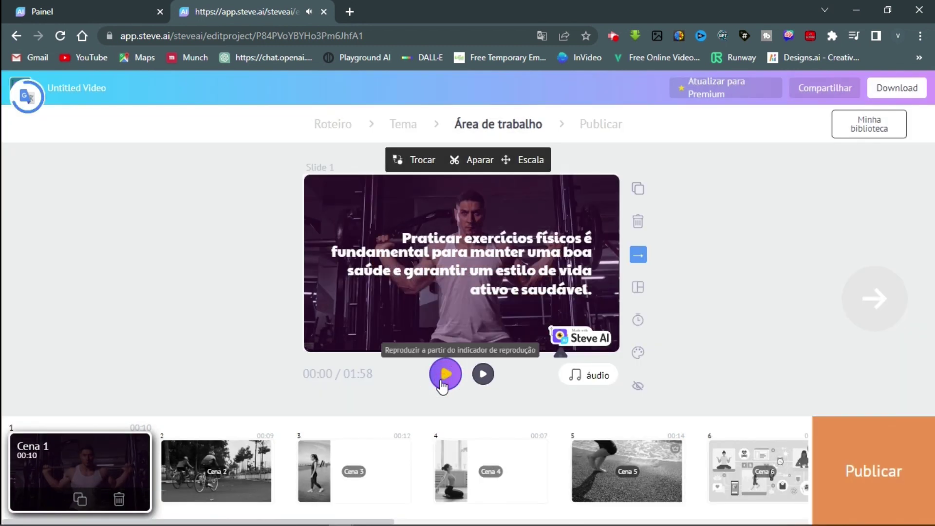